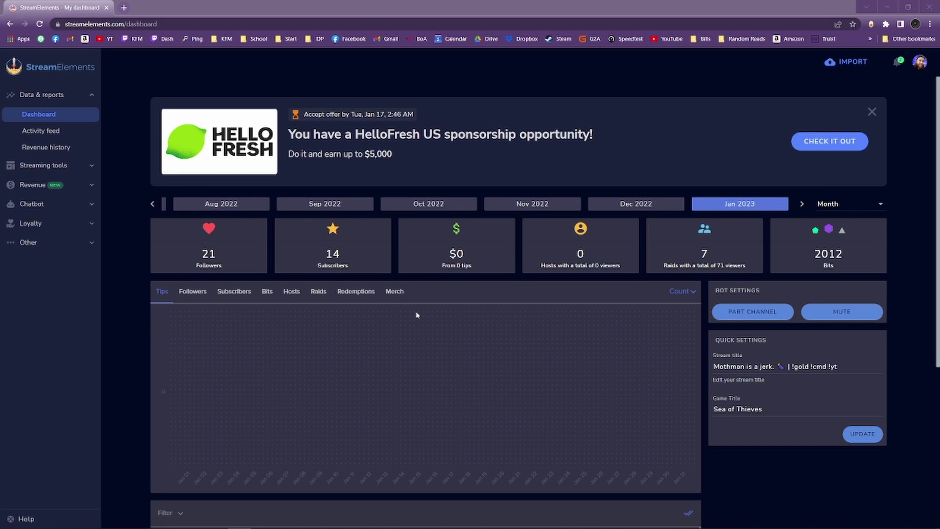
Step: Go to the My Overlays page under Streaming tools in the sidebar
left_click(63, 165)
left_click(44, 208)
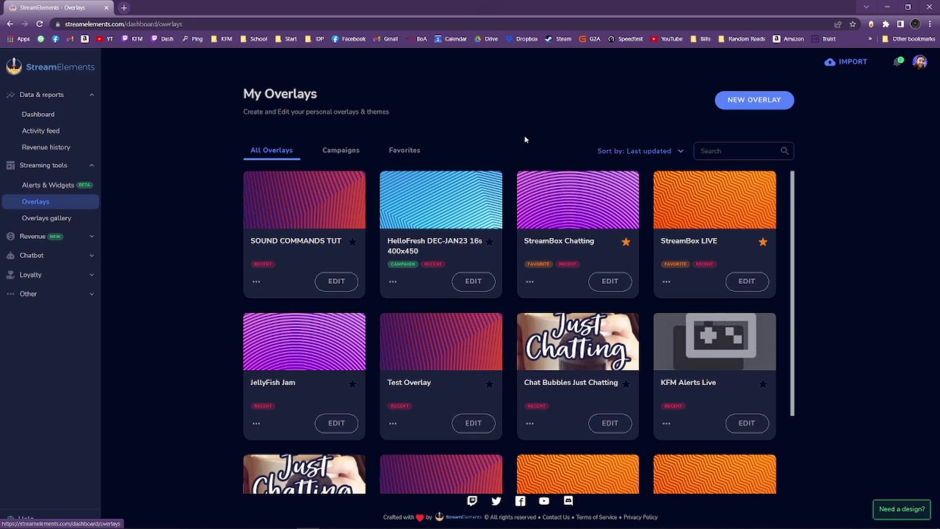
Step: Create a new overlay with a custom 200 × 200 resolution and start editing it
left_click(772, 99)
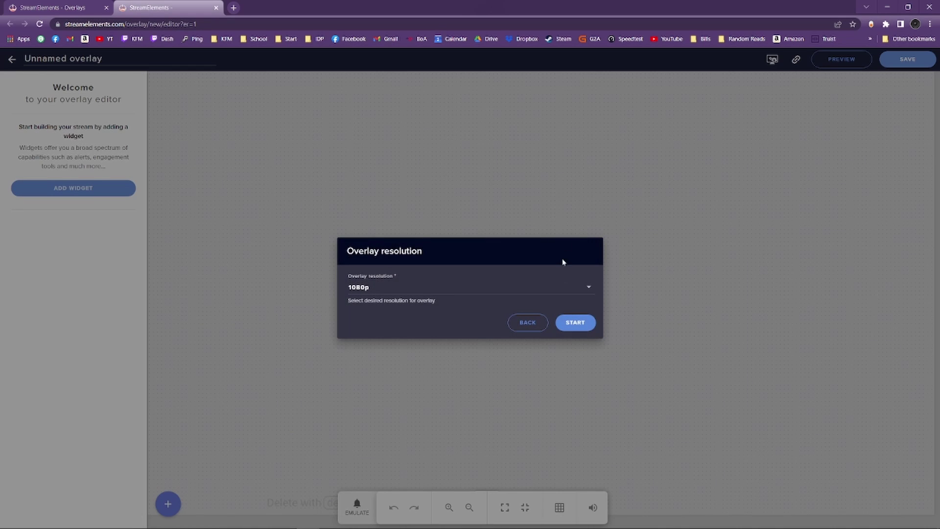
left_click(563, 288)
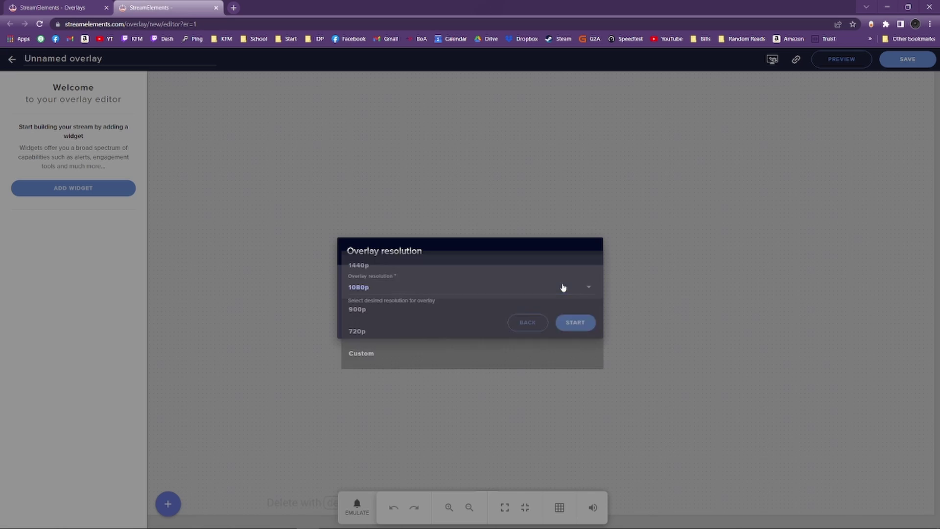
left_click(395, 356)
double_click(360, 308)
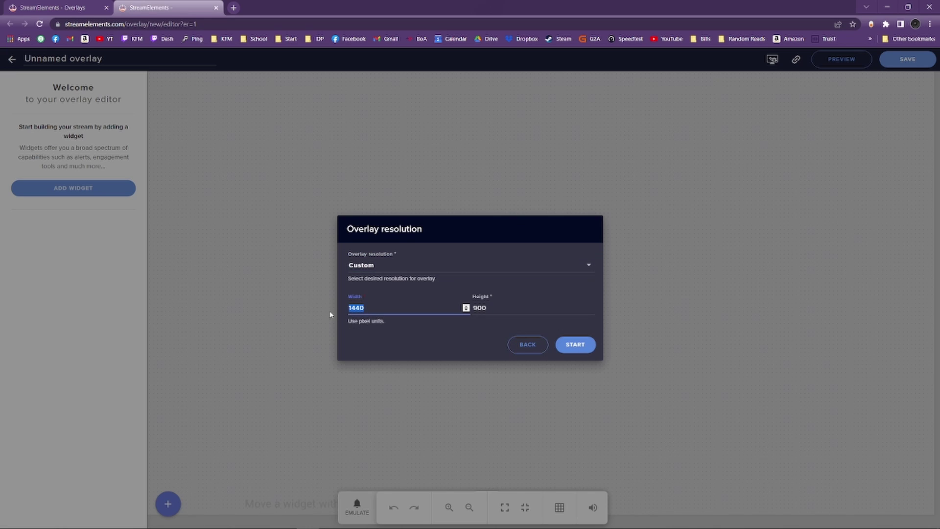
type("200")
key("Tab")
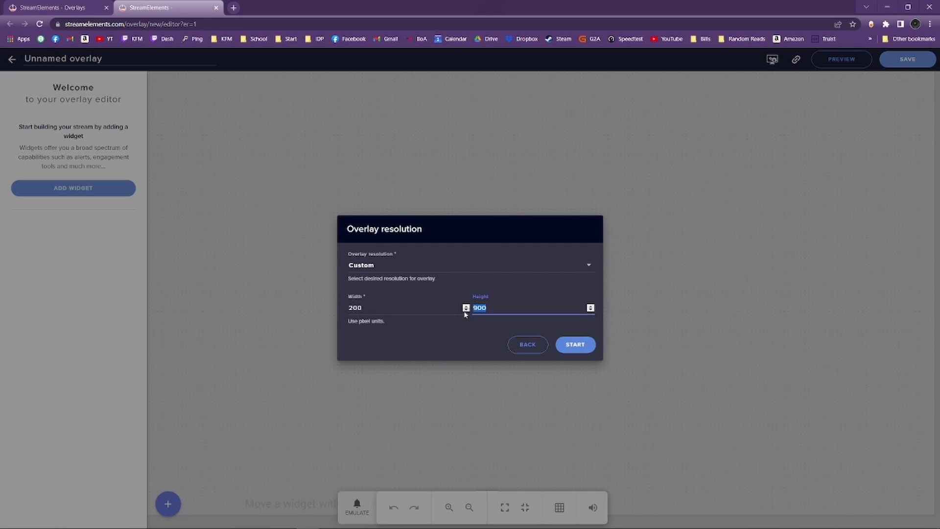
type("200")
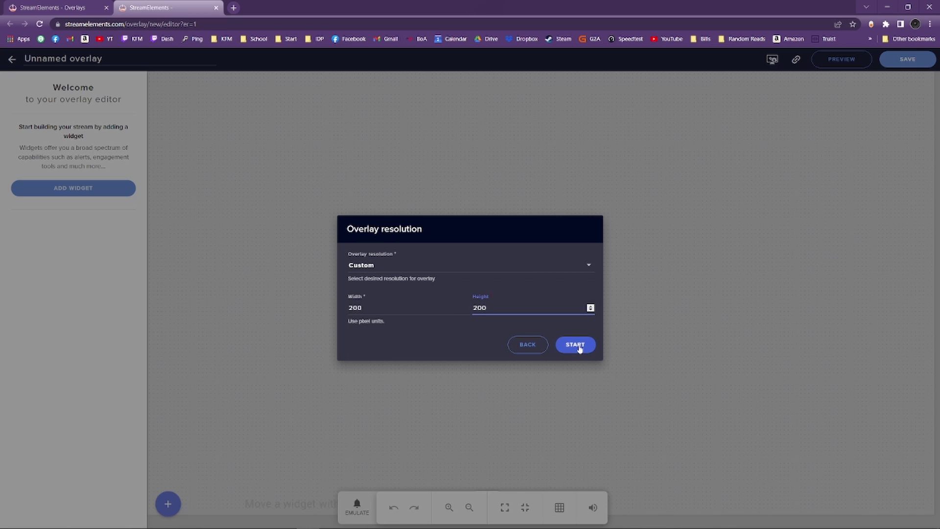
left_click(576, 345)
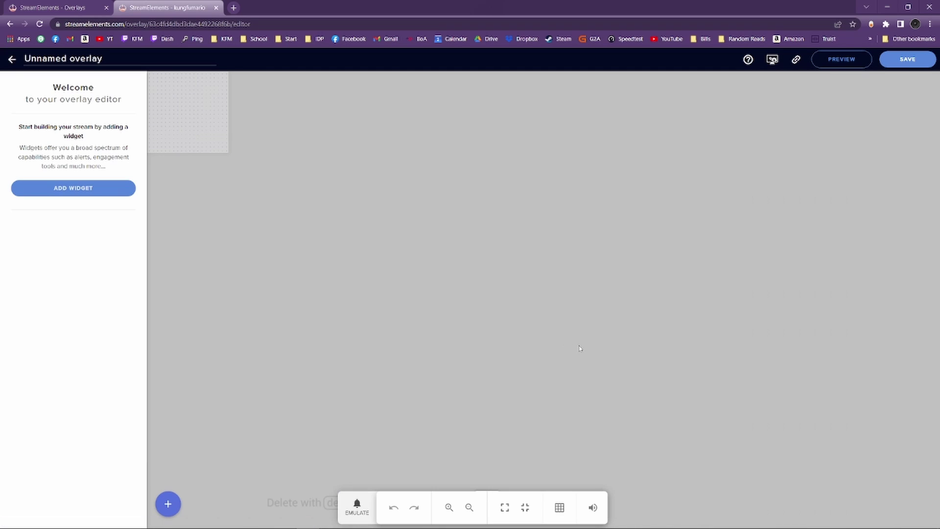
Step: Rename the overlay from 'Unnamed overlay' to 'Sound Commands' and bring up the widget choices
left_click_drag(102, 59, 23, 58)
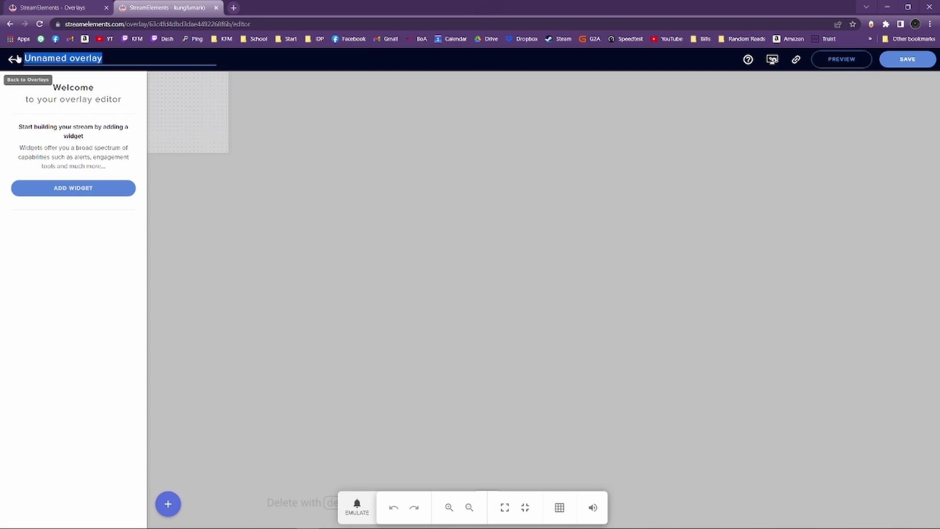
type("Sound")
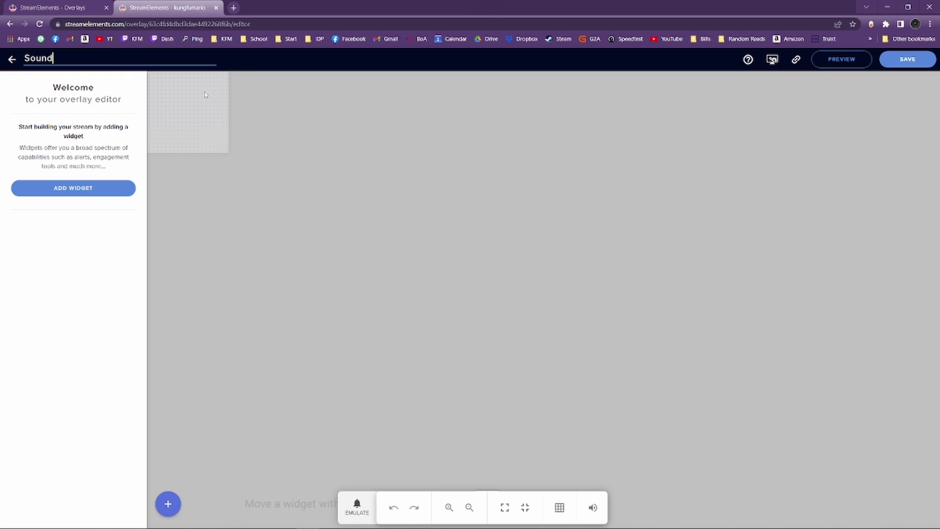
type(" Commands")
left_click(94, 195)
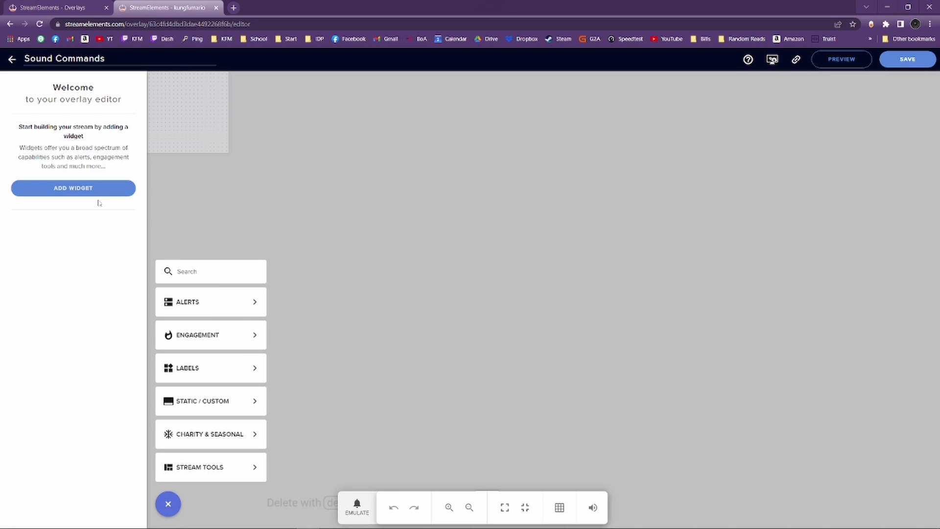
Step: Add a Store redemptions alert with no image, sound or message, then save the overlay
mouse_move(220, 302)
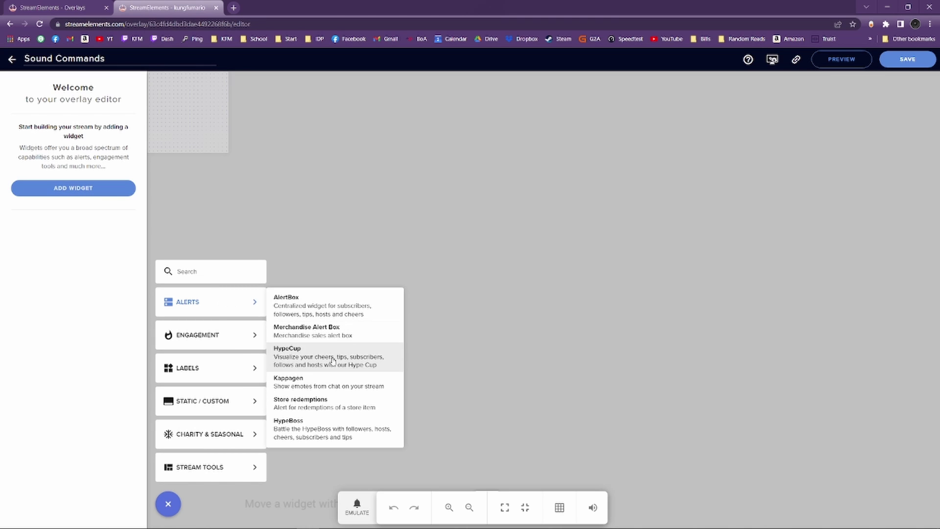
left_click(329, 405)
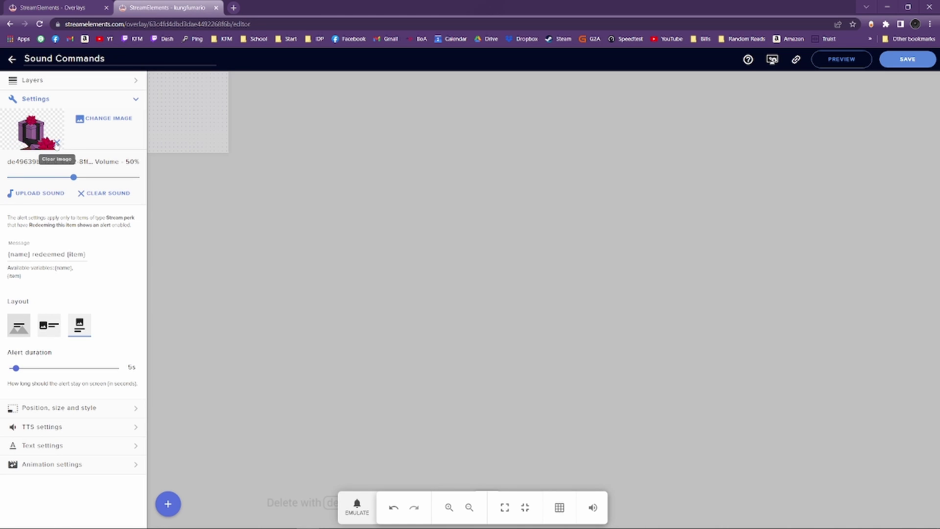
left_click(56, 143)
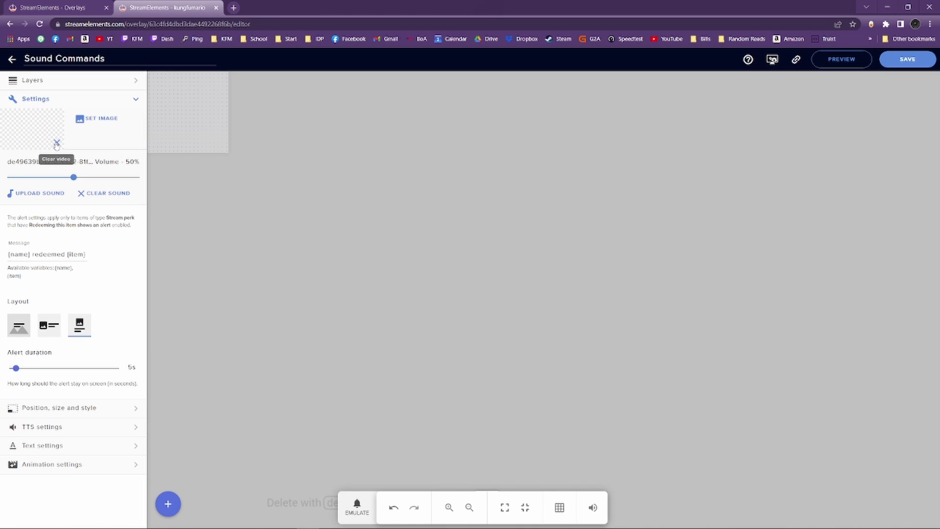
left_click(101, 193)
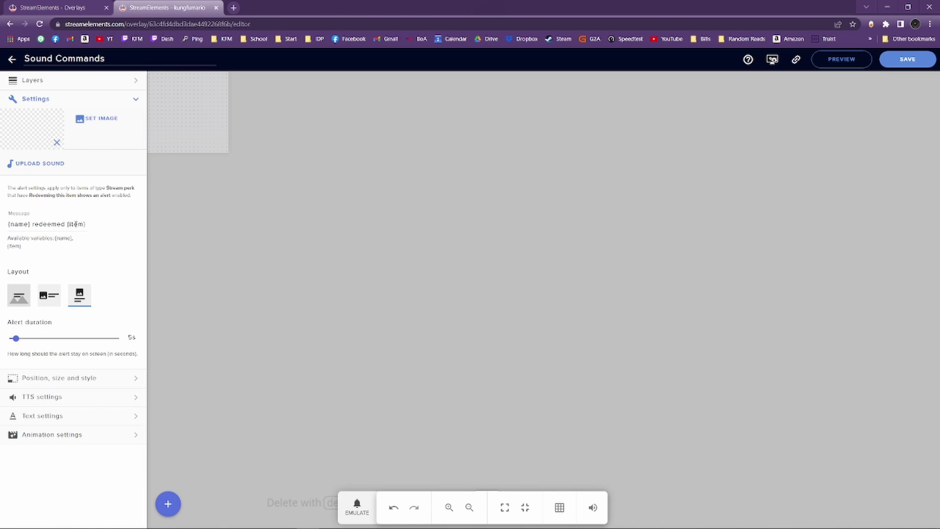
triple_click(76, 223)
key("BackSpace")
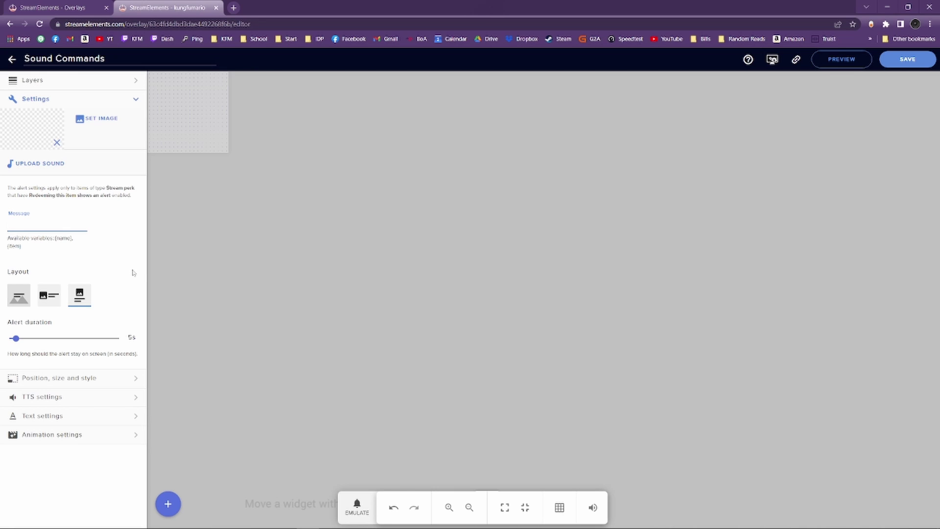
left_click(908, 65)
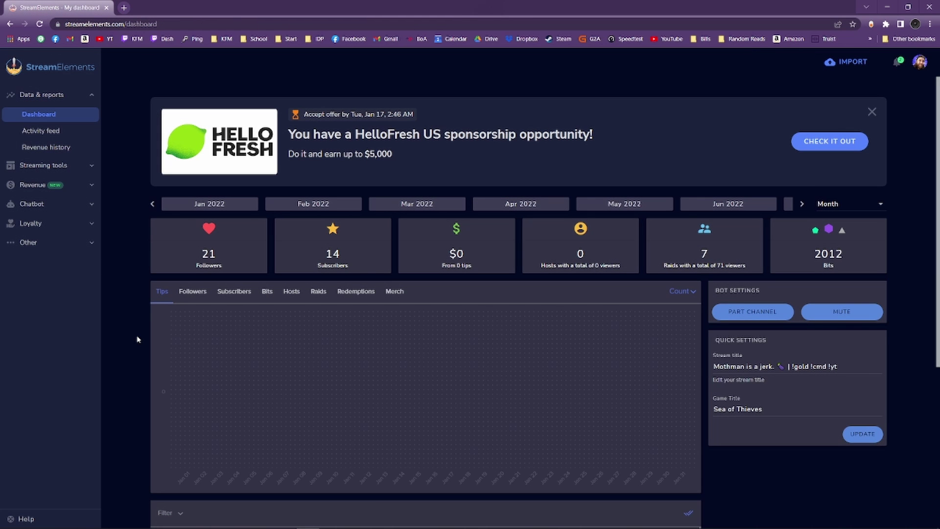
Step: Go to the Stream store page under Loyalty in the sidebar
left_click(50, 225)
left_click(46, 326)
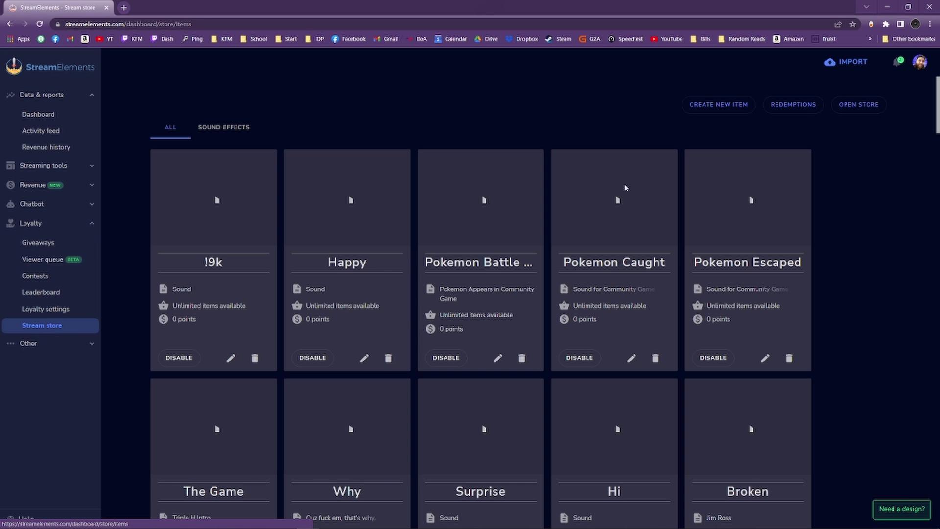
Step: Create a sound-effect item named 'example', described 'YouTube tutorial', costing 0 points
left_click(733, 107)
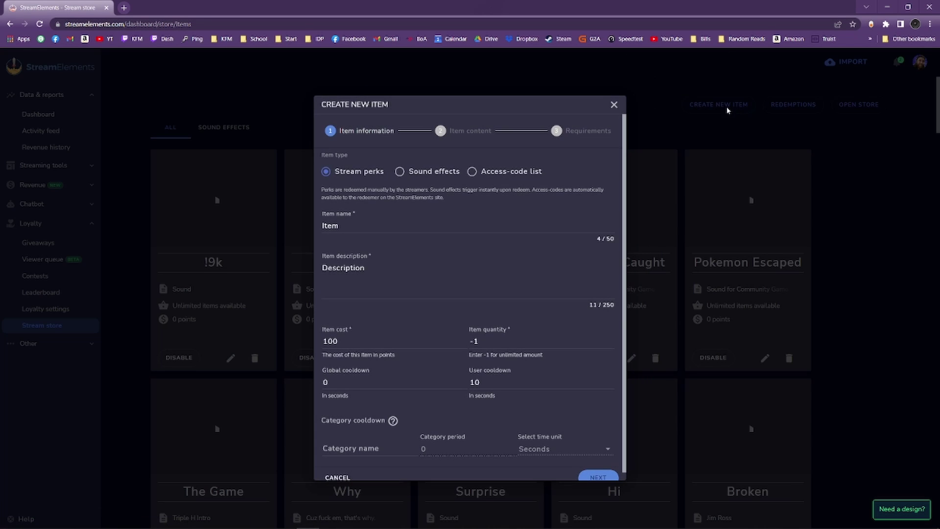
left_click(409, 172)
left_click_drag(362, 229, 322, 228)
type("example")
key("Tab")
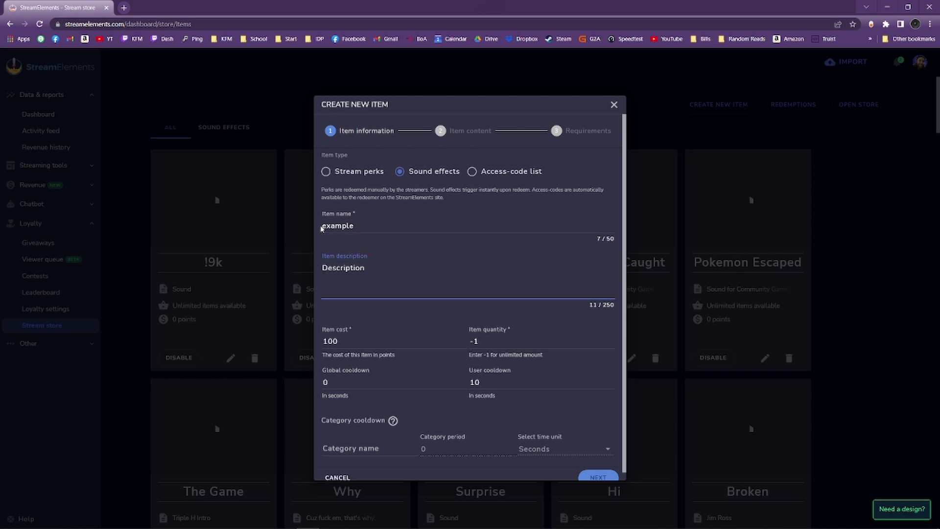
key("ctrl+a")
type("YouTube tutoria")
left_click_drag(340, 341, 322, 342)
type("0")
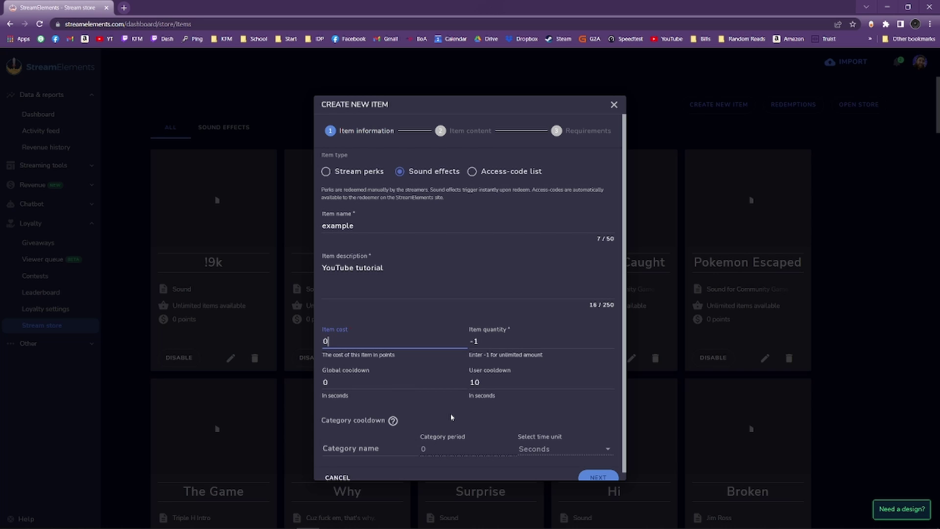
left_click(588, 478)
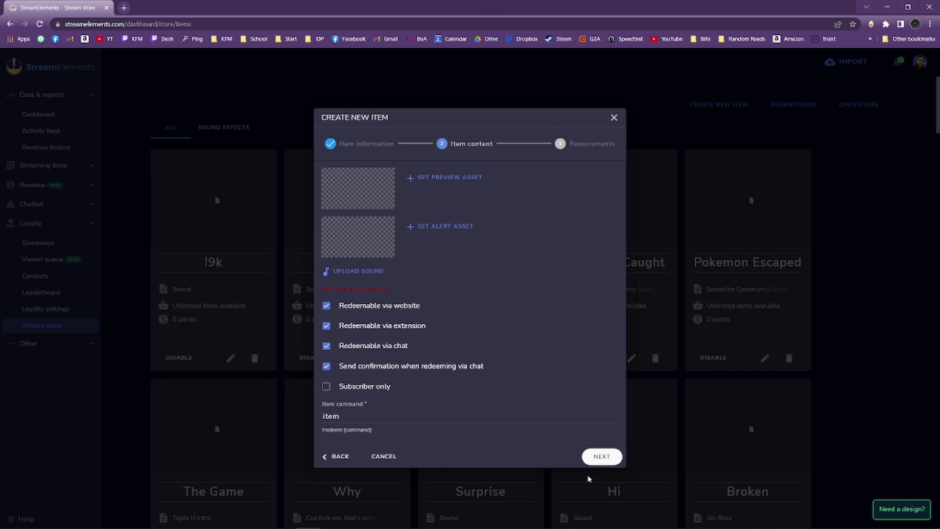
Step: Attach My Leg.mp3 from the sound library as the item's sound at 50% volume
left_click(373, 272)
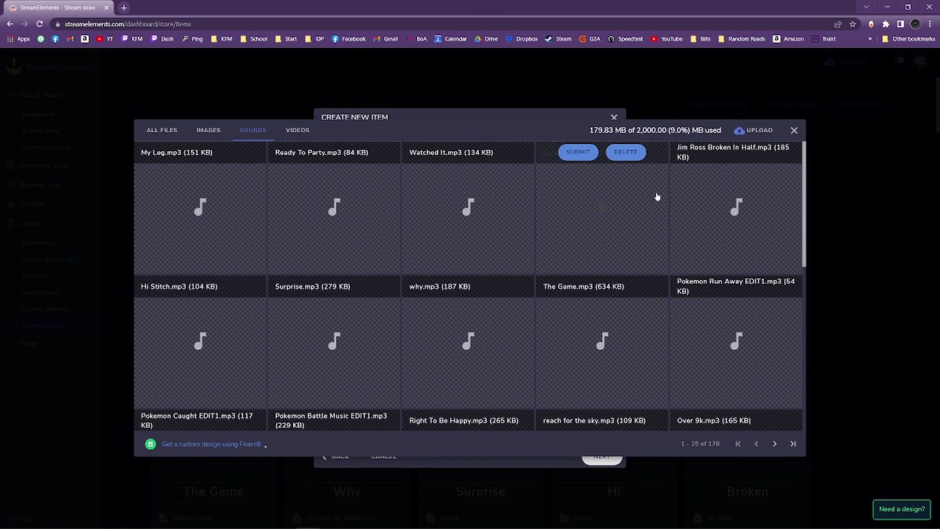
left_click(754, 131)
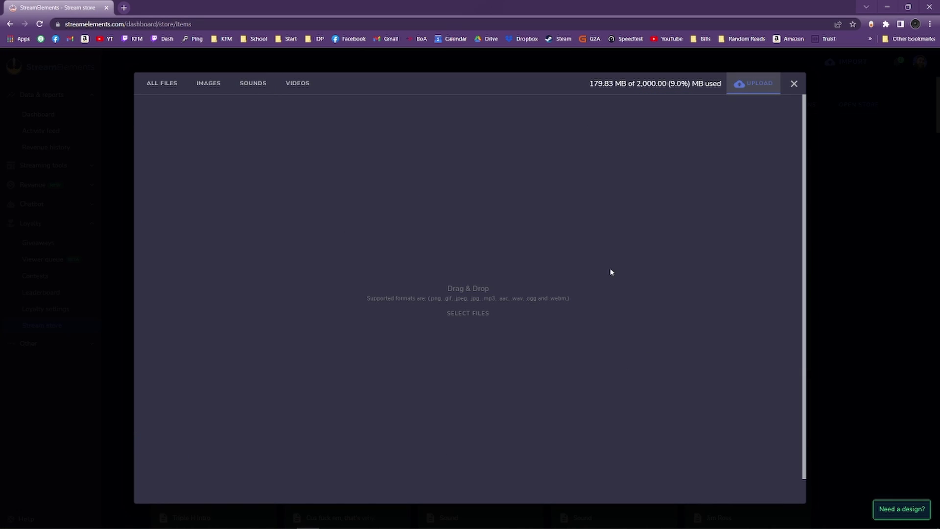
left_click(254, 90)
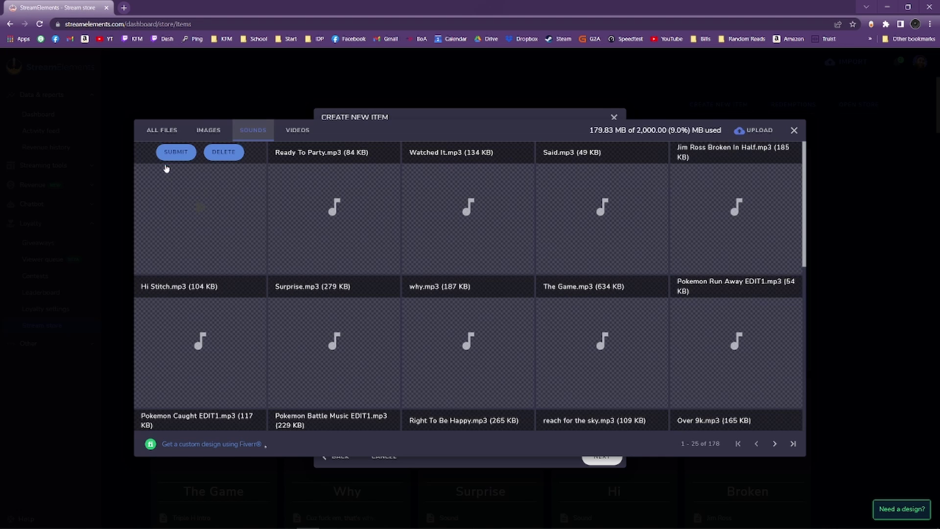
left_click(176, 153)
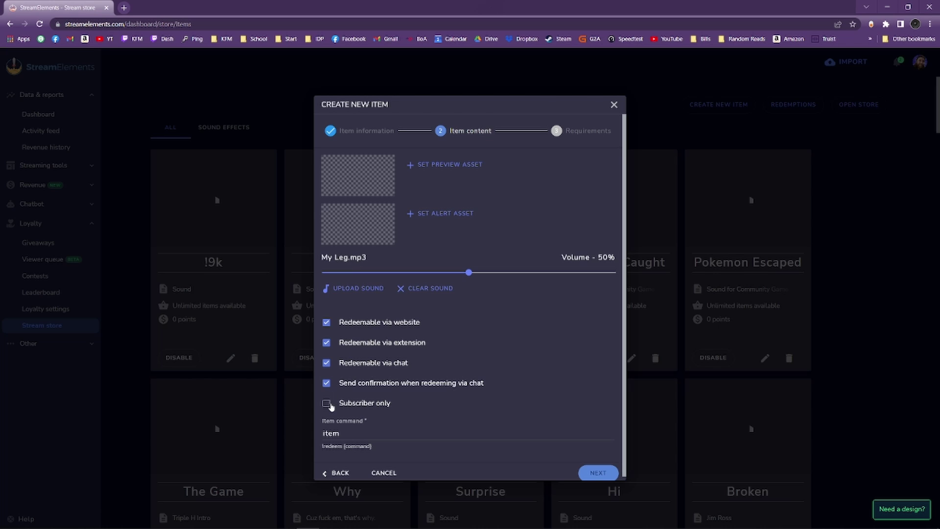
Step: Disable the chat redemption confirmation and set the item command to 'example'
left_click(327, 384)
left_click_drag(356, 433, 315, 433)
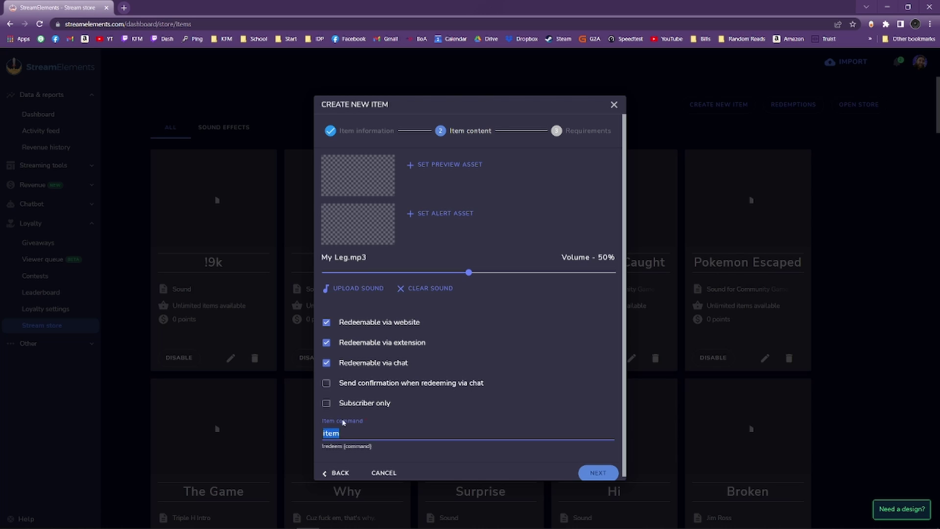
type("example")
left_click(598, 473)
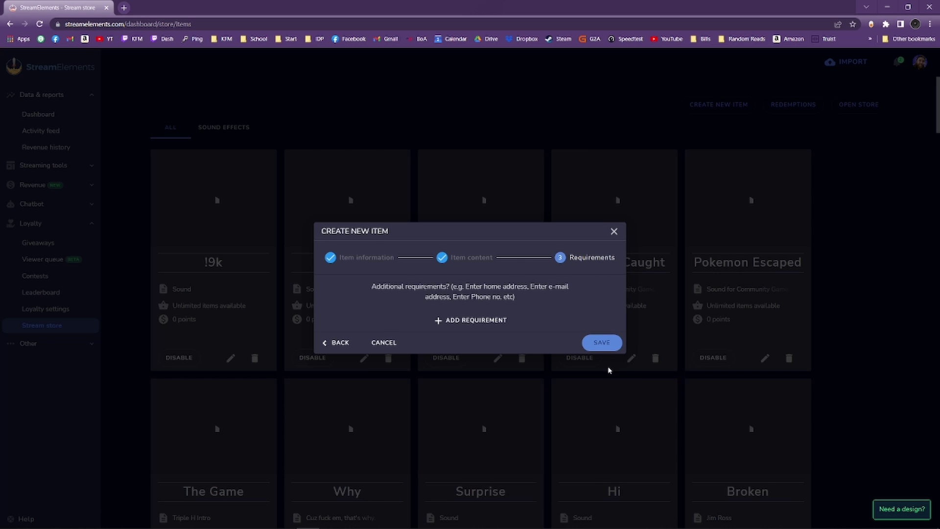
Step: Save the 'example' sound item and return to the main dashboard
left_click(608, 342)
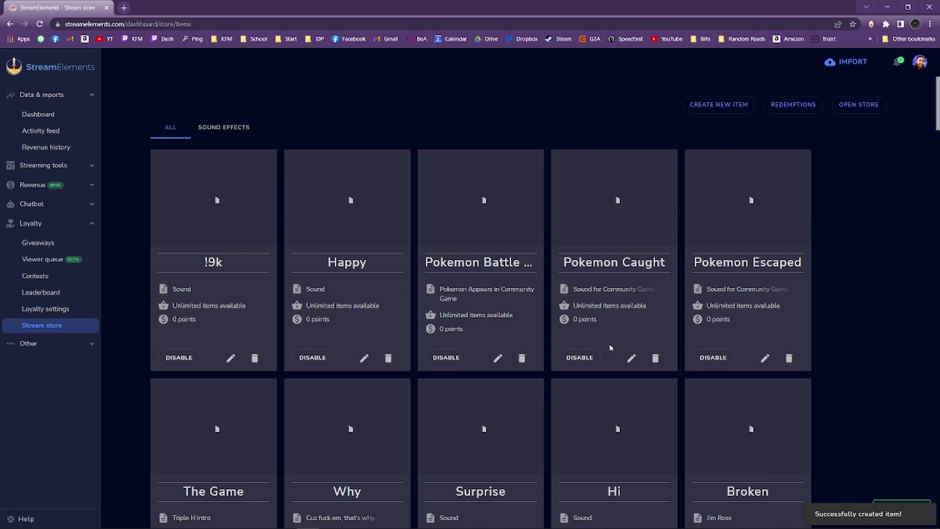
left_click(49, 114)
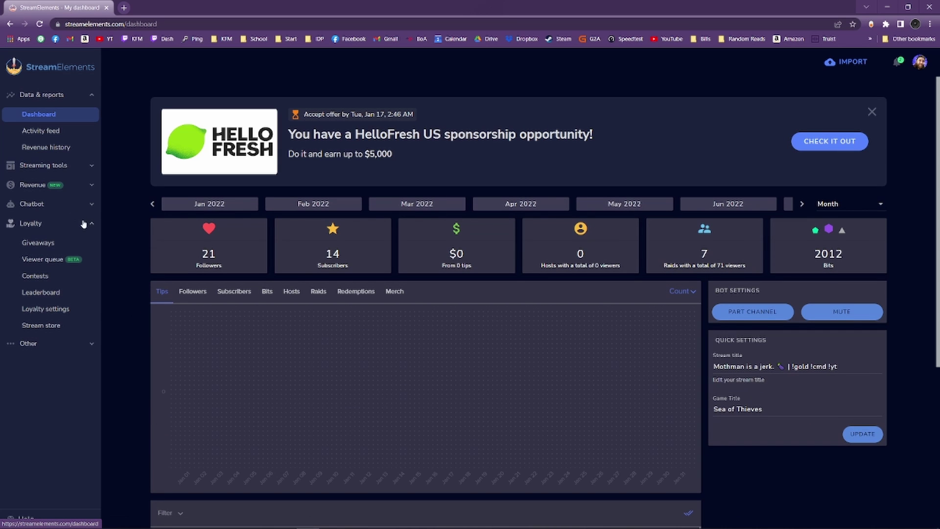
Step: Start a new command from the Custom commands list under Chatbot > Chat commands
left_click(69, 204)
left_click(59, 225)
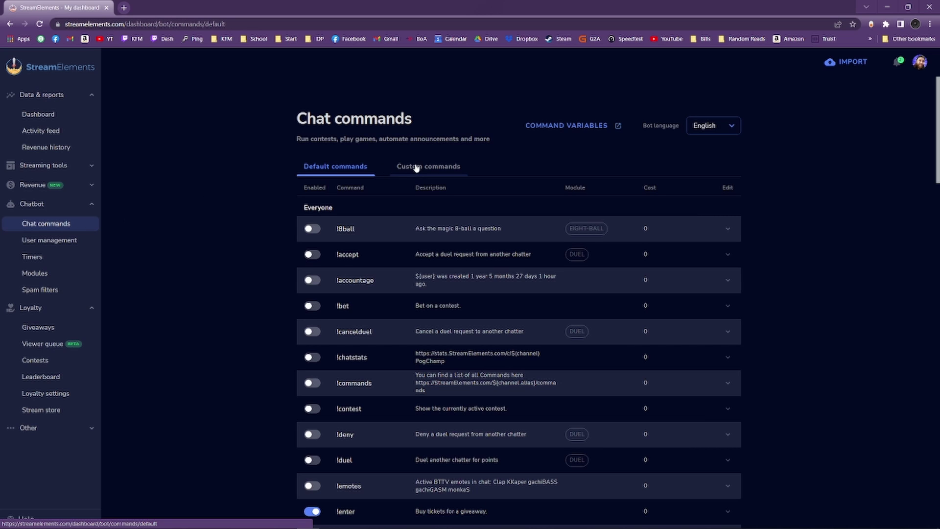
left_click(416, 168)
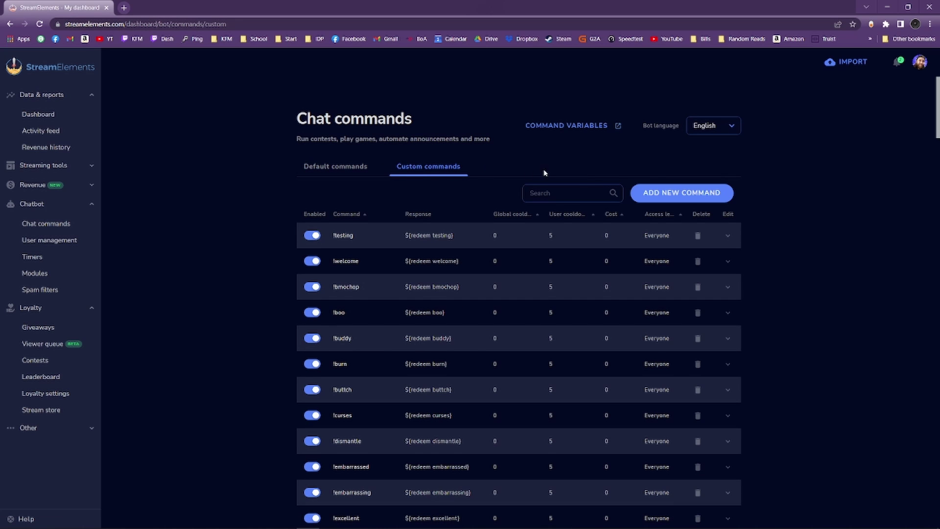
left_click(685, 190)
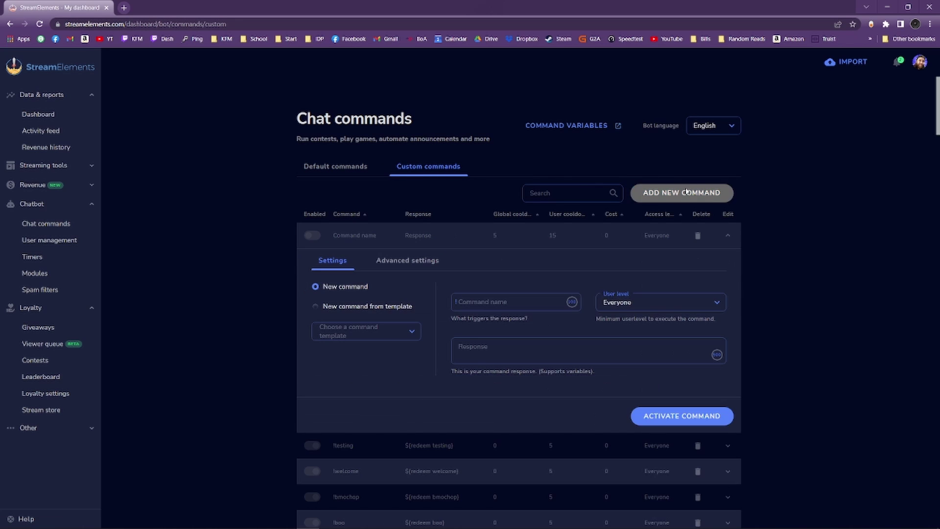
Step: Save an active !example command that responds with '${redeem example', then go to My Overlays
left_click(512, 301)
type("example")
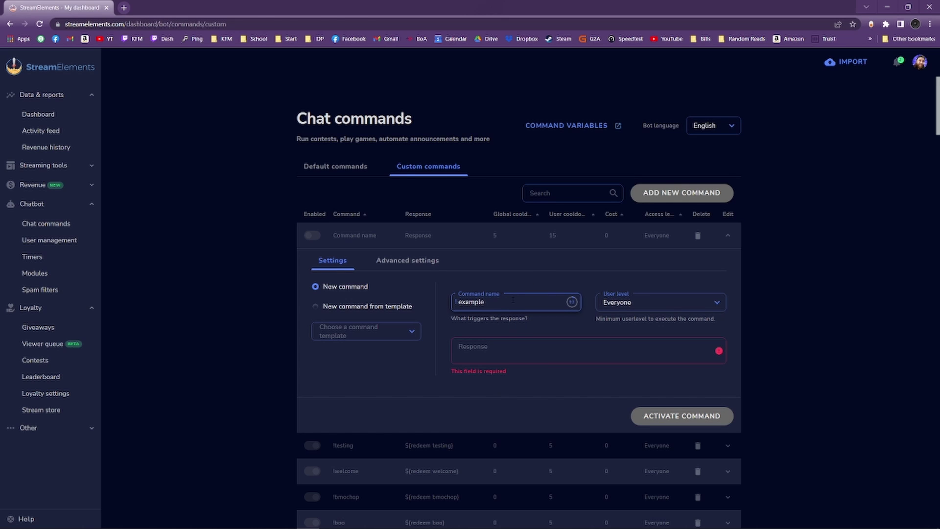
left_click(511, 348)
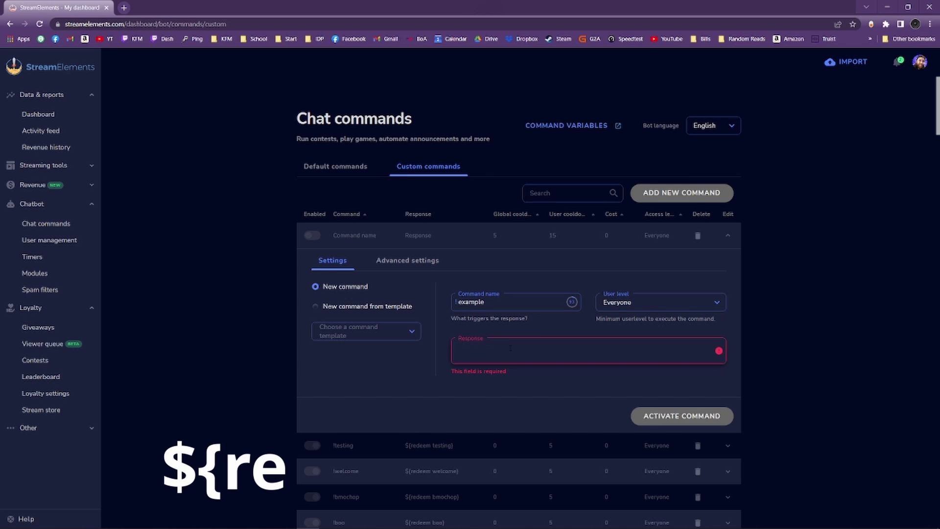
type("$")
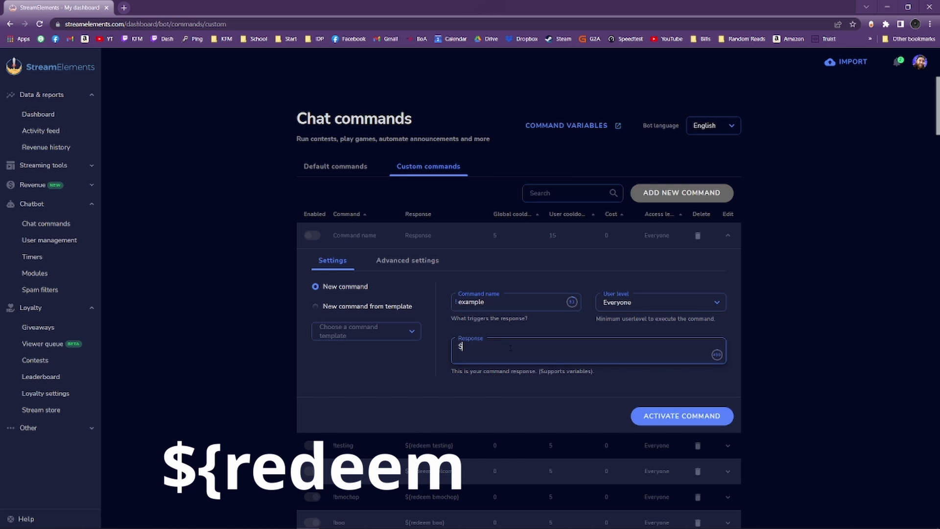
type("{redeem")
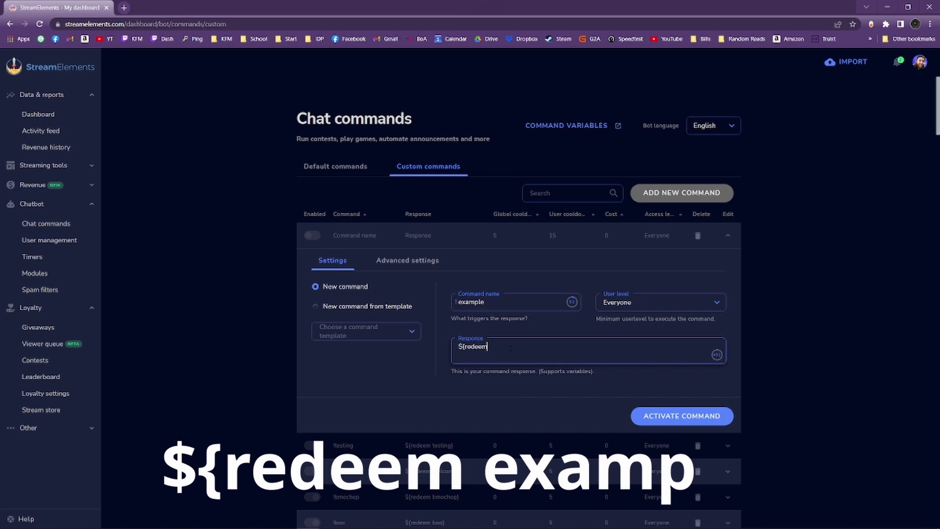
type(" example")
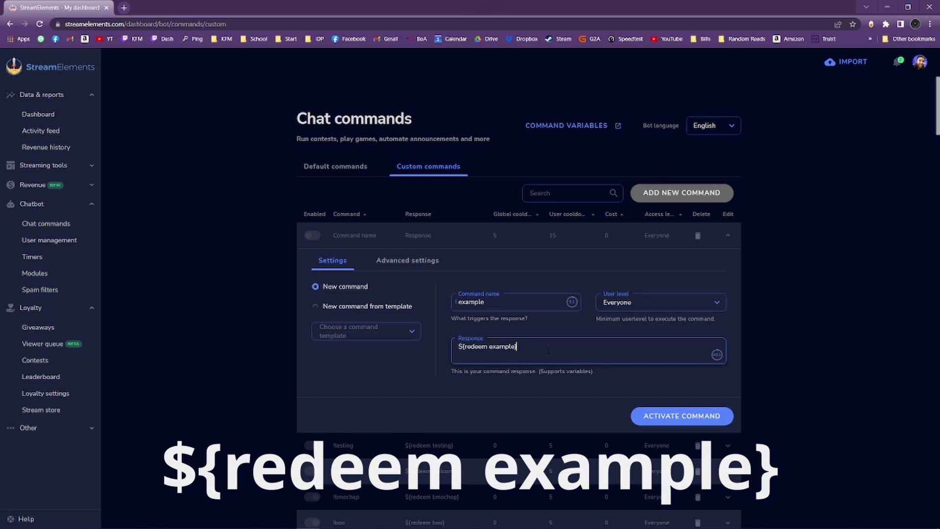
left_click(681, 416)
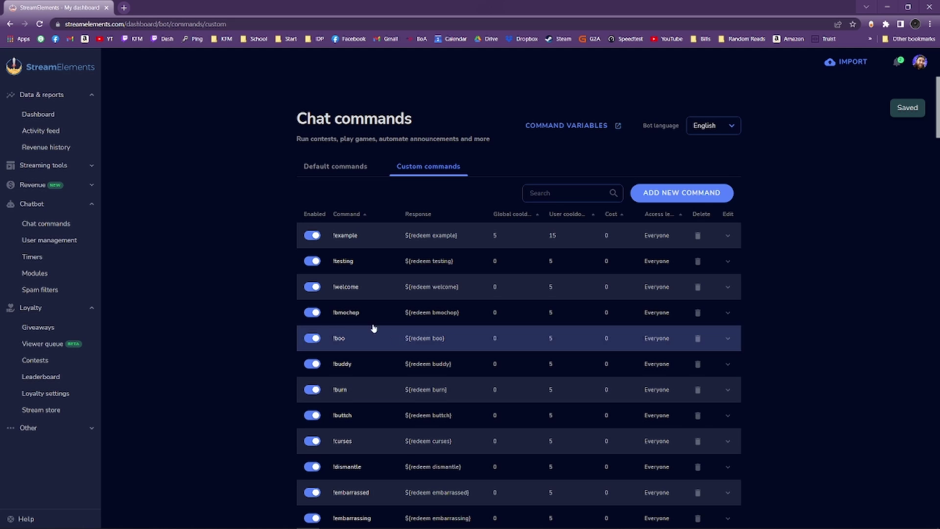
left_click(76, 167)
left_click(36, 202)
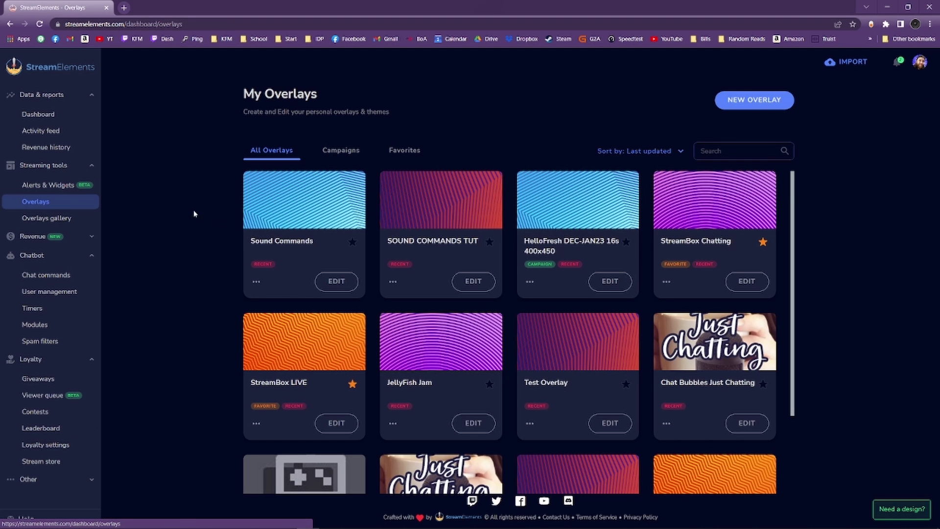
Step: Review the Sound Commands overlay's example item, copy the overlay URL, and open OBS source options
left_click(335, 281)
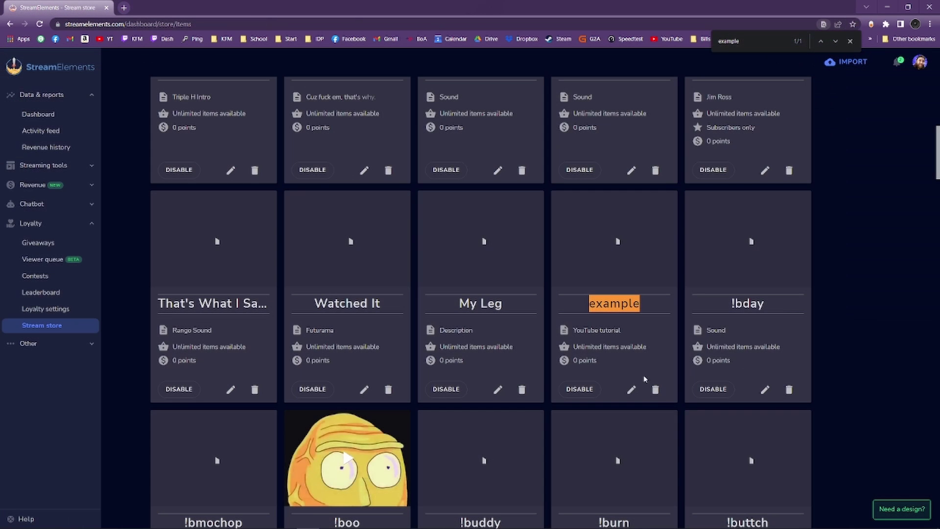
left_click(632, 390)
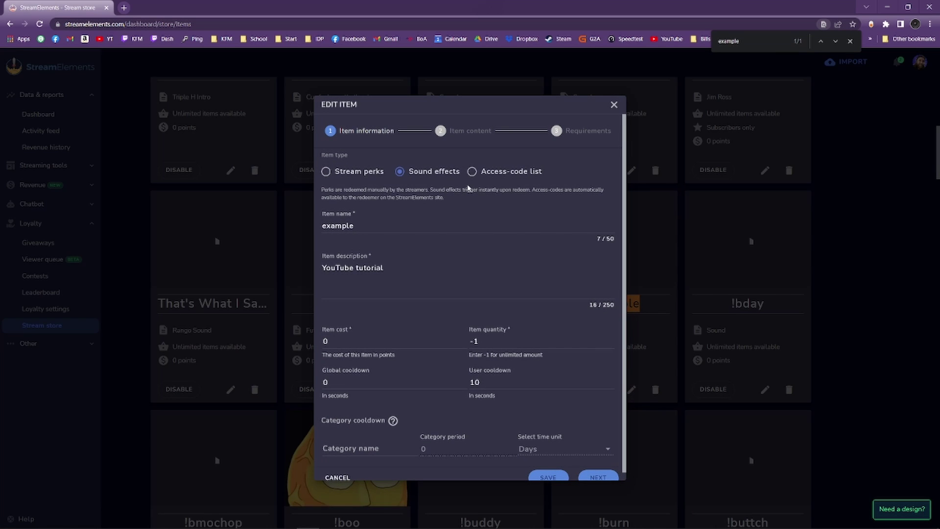
left_click(459, 137)
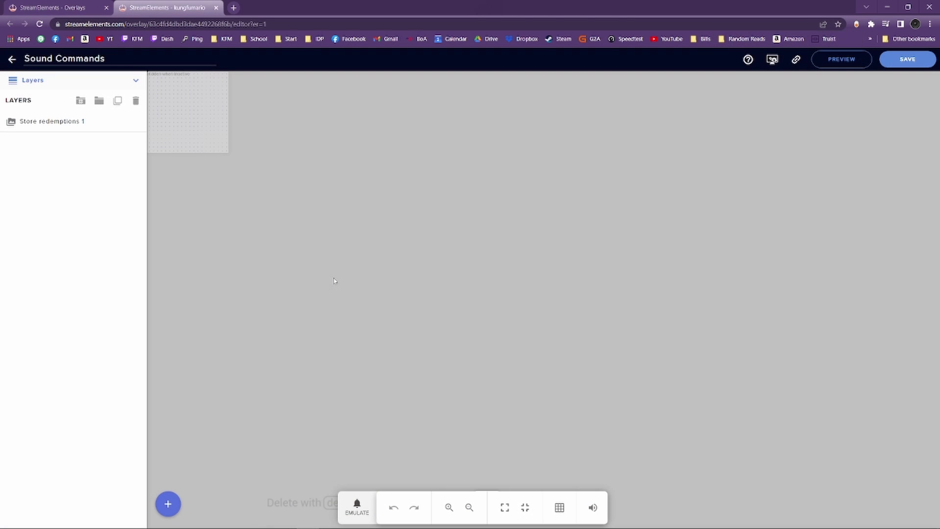
left_click(796, 60)
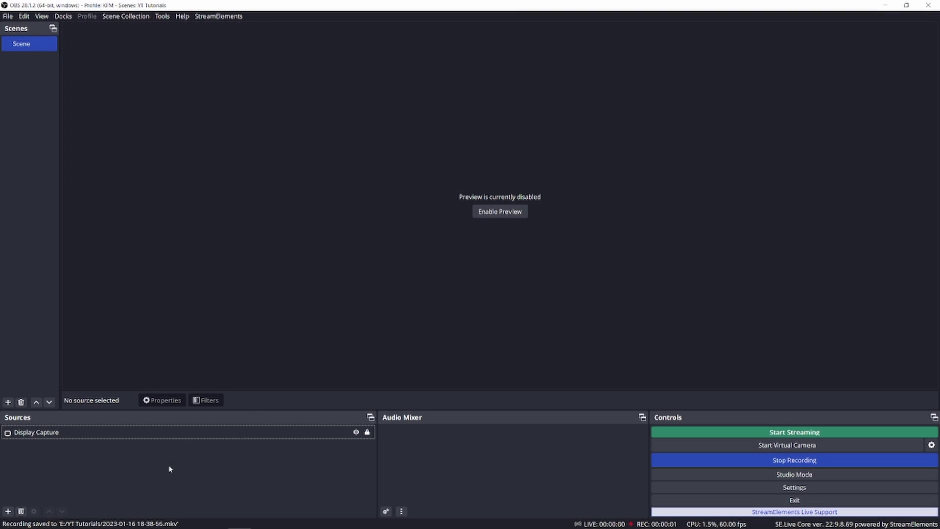
right_click(169, 469)
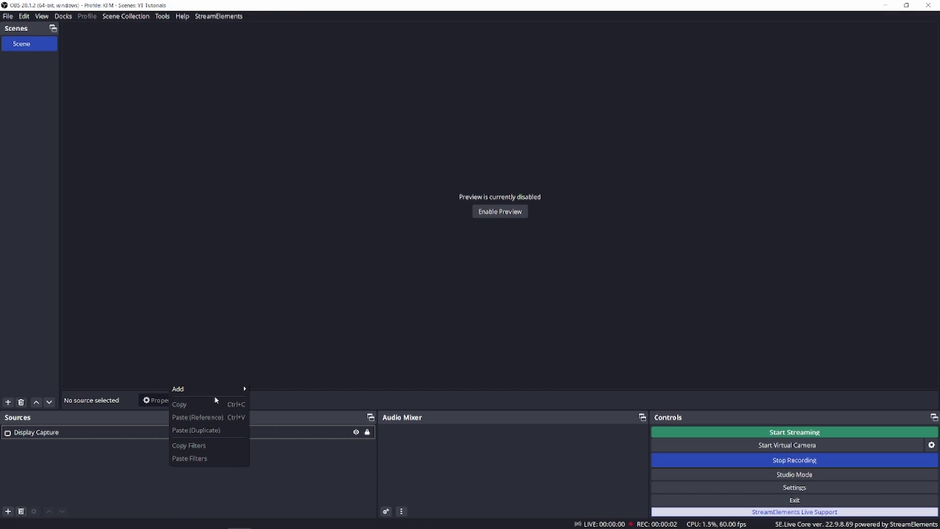